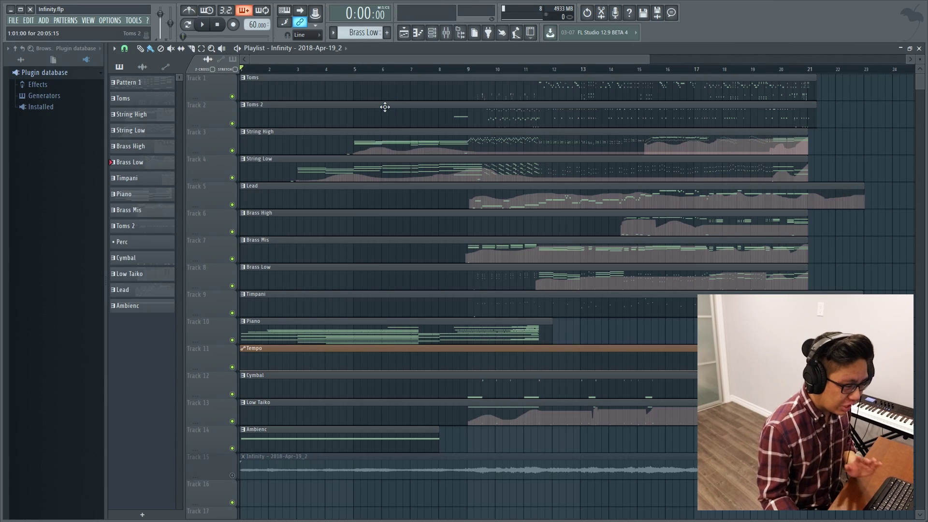
scroll(664, 72, up, 1)
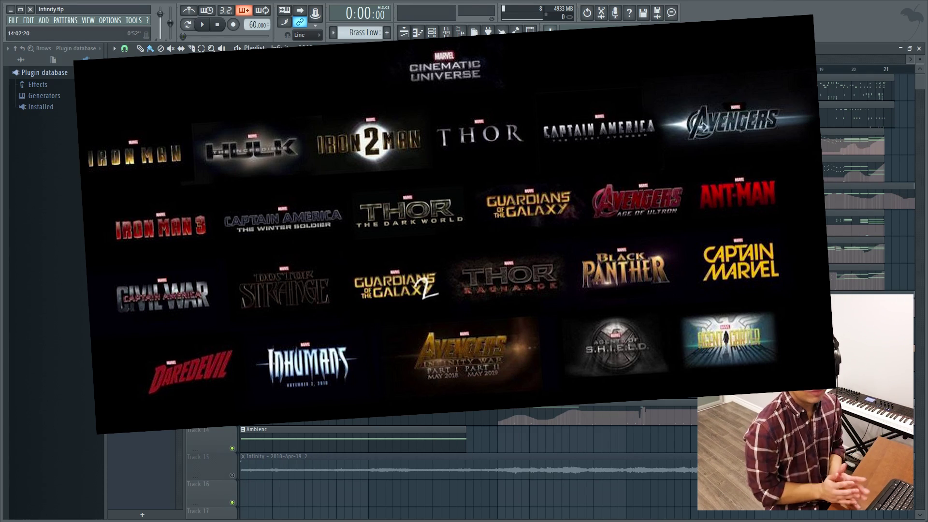
scroll(663, 70, down, 1)
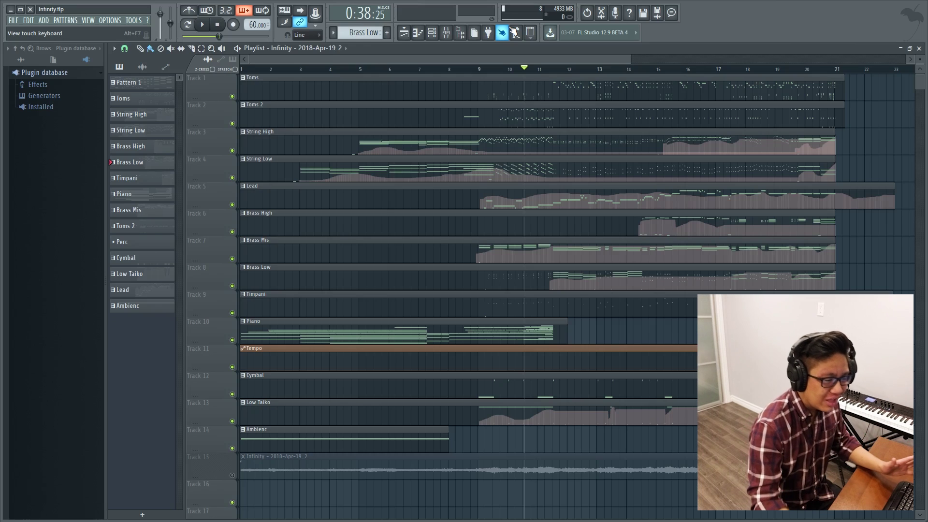
Step: Select all clips, start playback from bar 5, and select bars 7 to 21
key(ctrl+a)
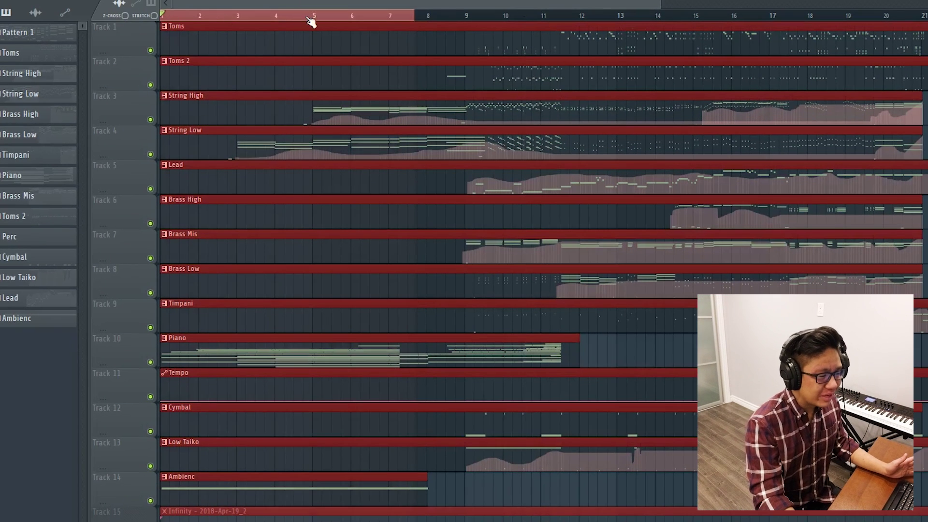
click(308, 18)
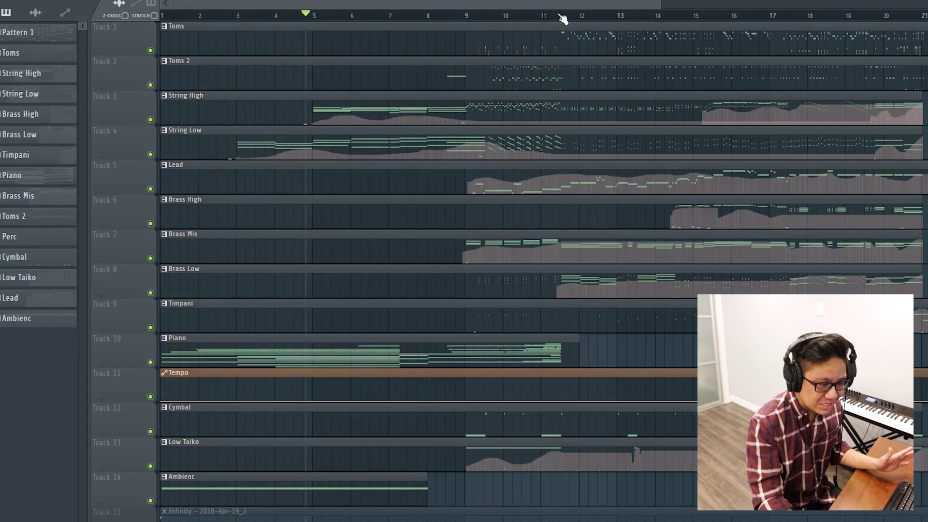
drag(559, 16, 811, 24)
drag(449, 20, 278, 25)
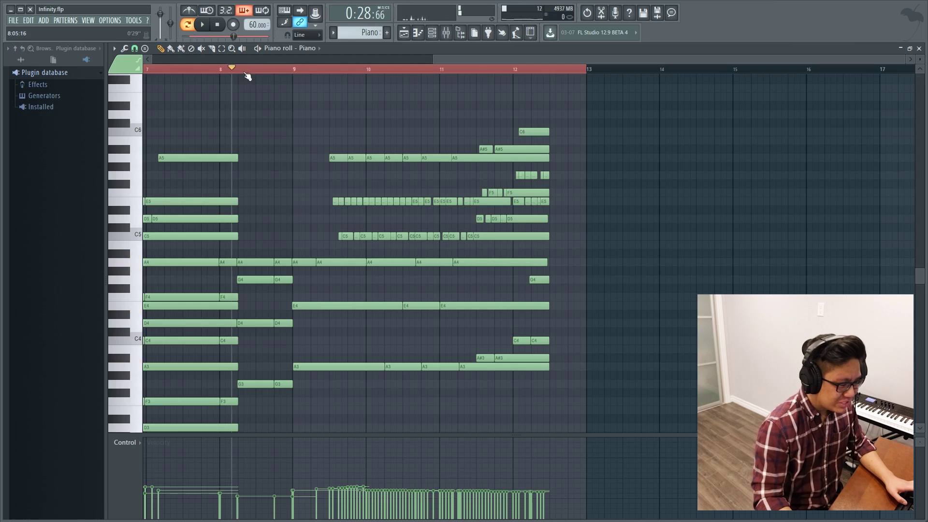
Step: Start playing the song from the arrangement
key(space)
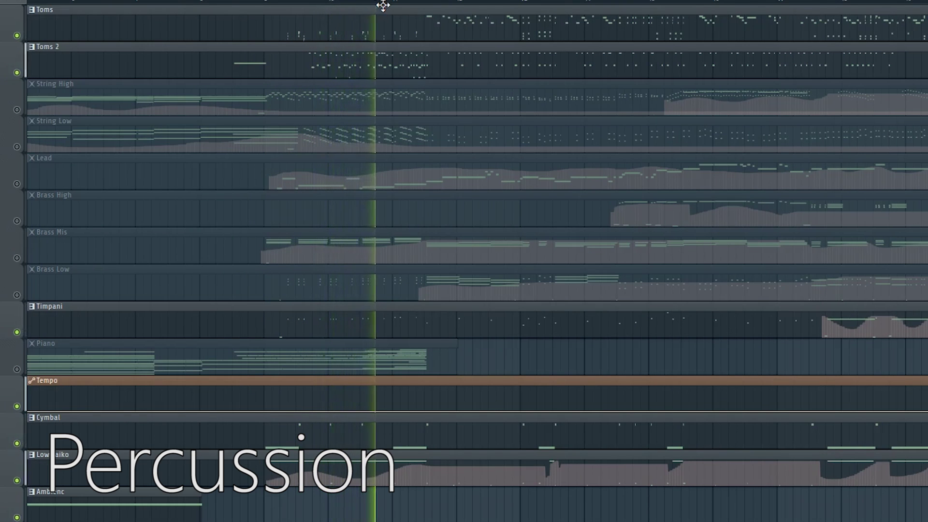
scroll(393, 9, right, 2)
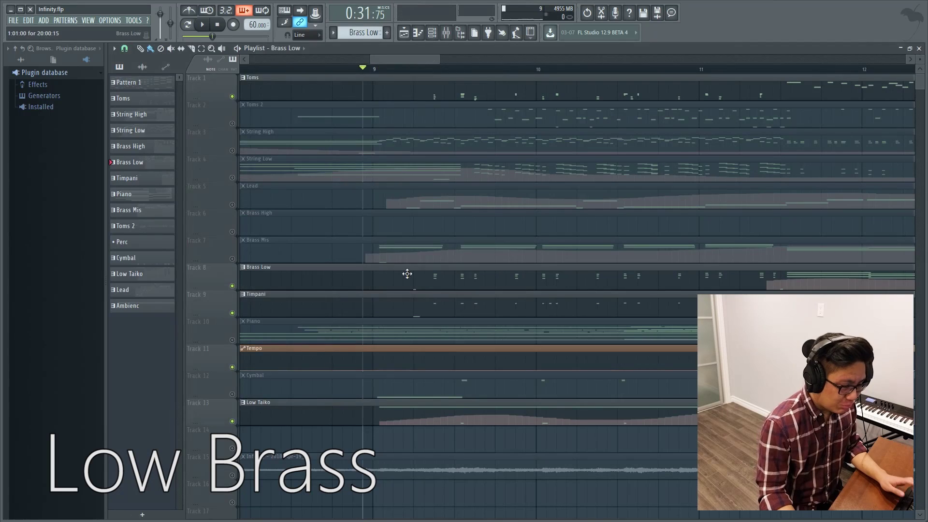
Step: Open the Brass Low clip's notes in the Piano roll
double_click(407, 277)
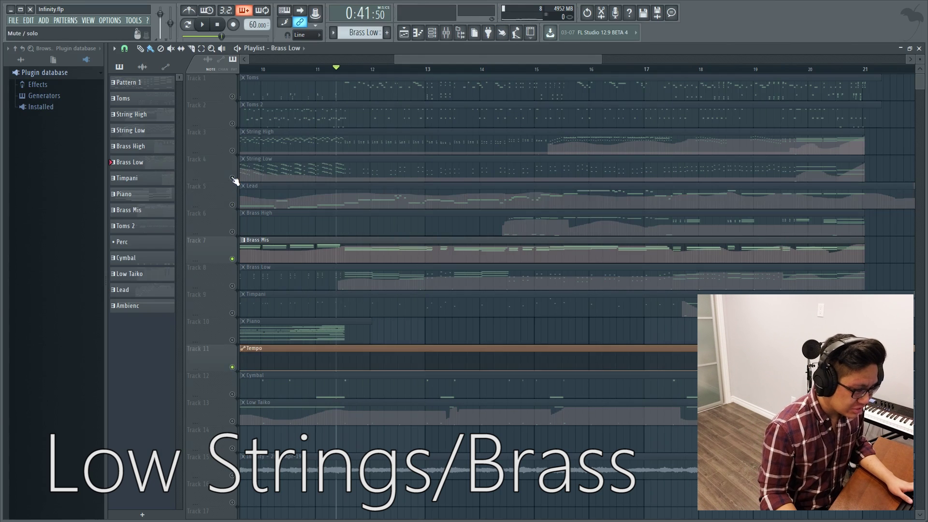
Step: Unmute the String Low and Brass Low tracks and view String Low's notes
click(233, 178)
click(233, 286)
double_click(368, 169)
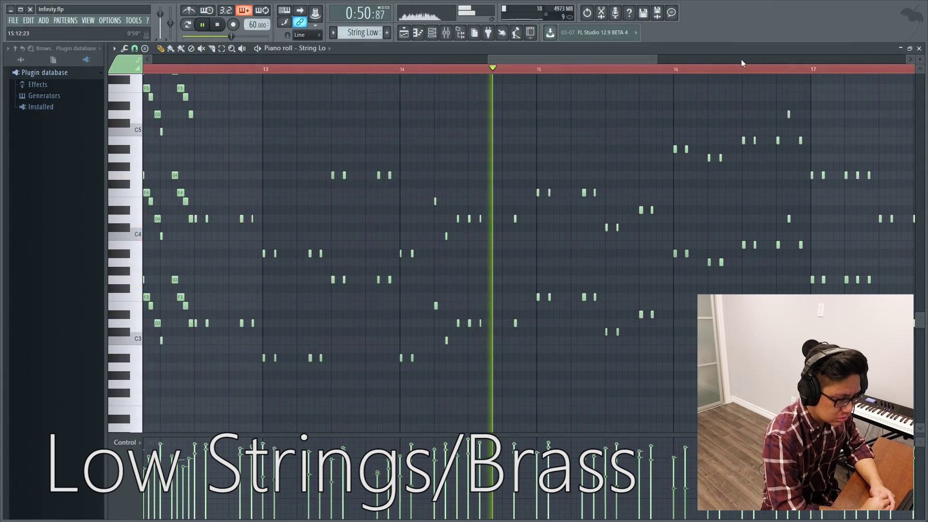
scroll(810, 167, down, 2)
drag(626, 55, 706, 57)
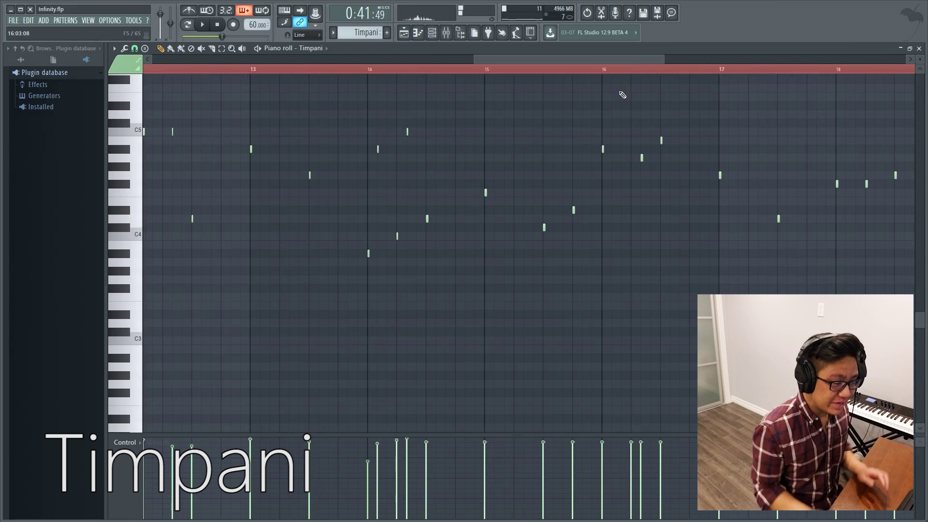
Step: Play back the Timpani part from its Piano roll
key(space)
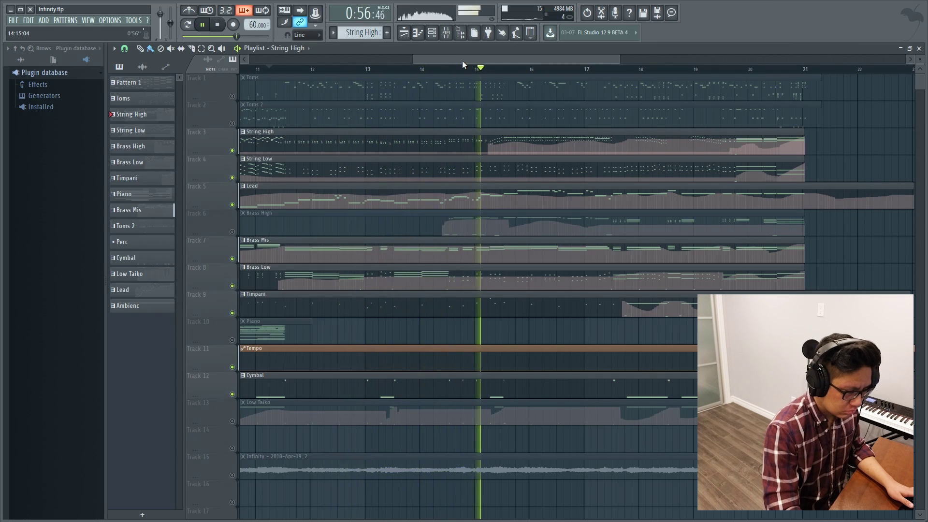
drag(463, 61, 479, 67)
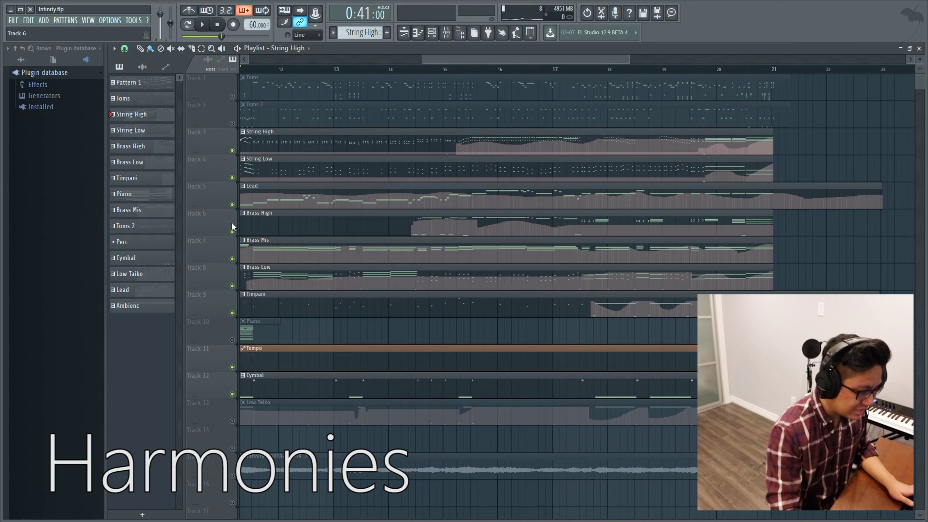
scroll(430, 104, up, 2)
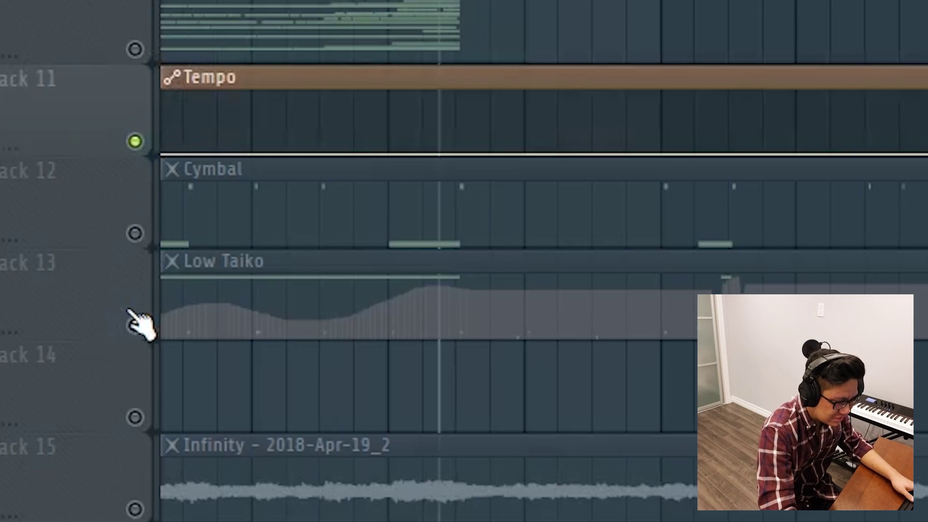
Step: Unmute Low Taiko and play the percussion section with both tom tracks
click(137, 324)
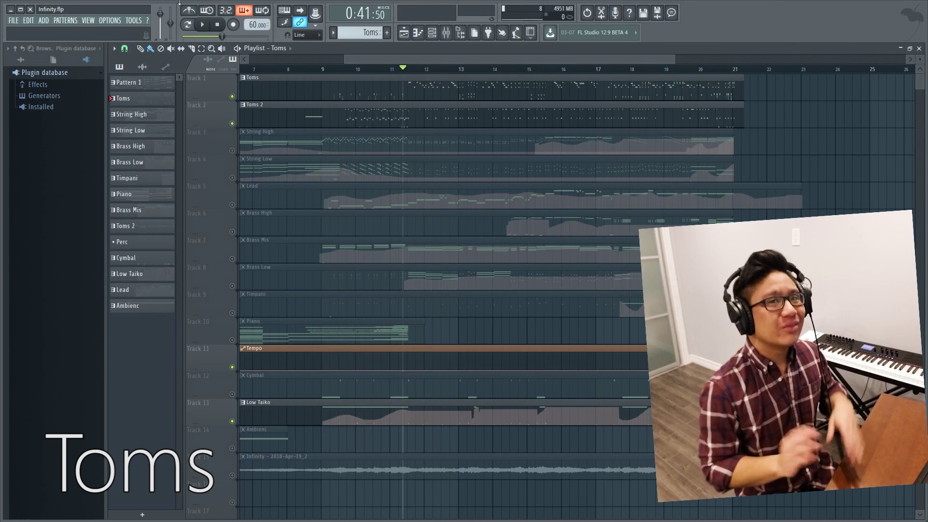
key(space)
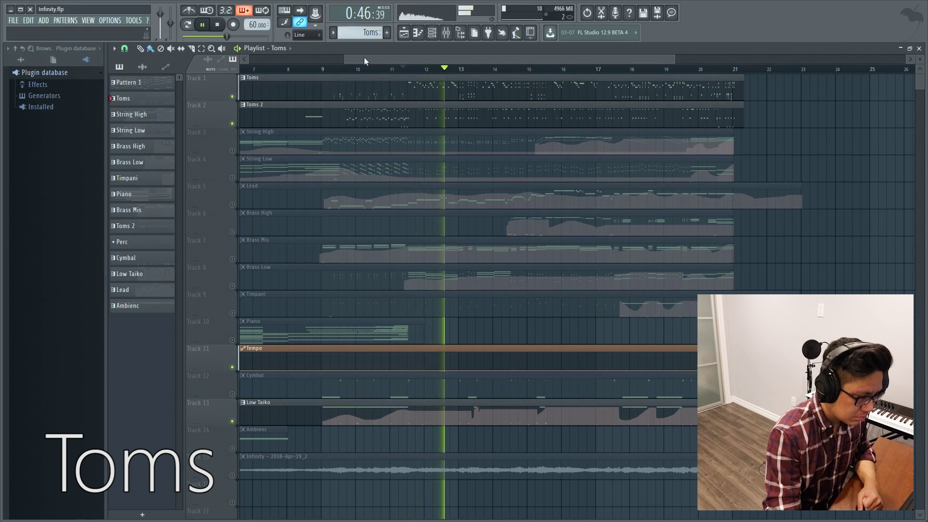
drag(364, 58, 395, 67)
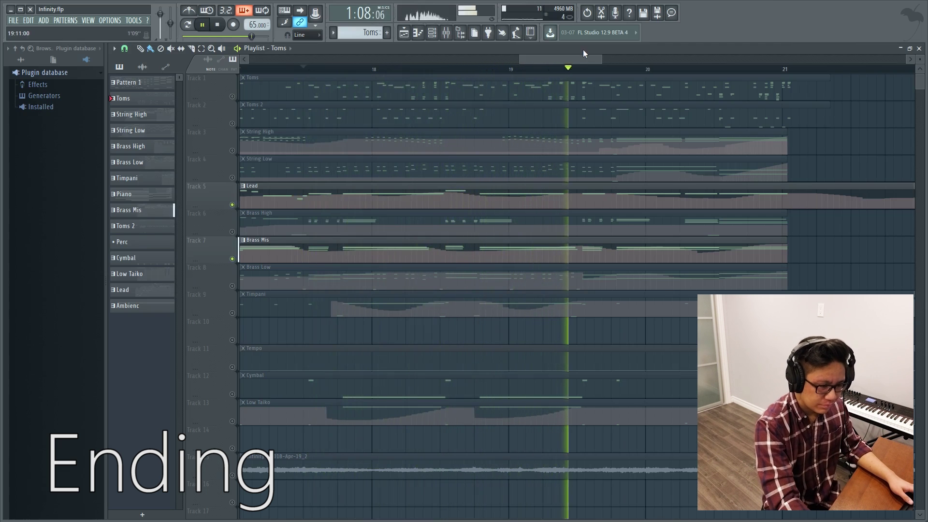
Step: Replay the ending from its start, stopping and rewinding twice between layers
key(space)
key(space)
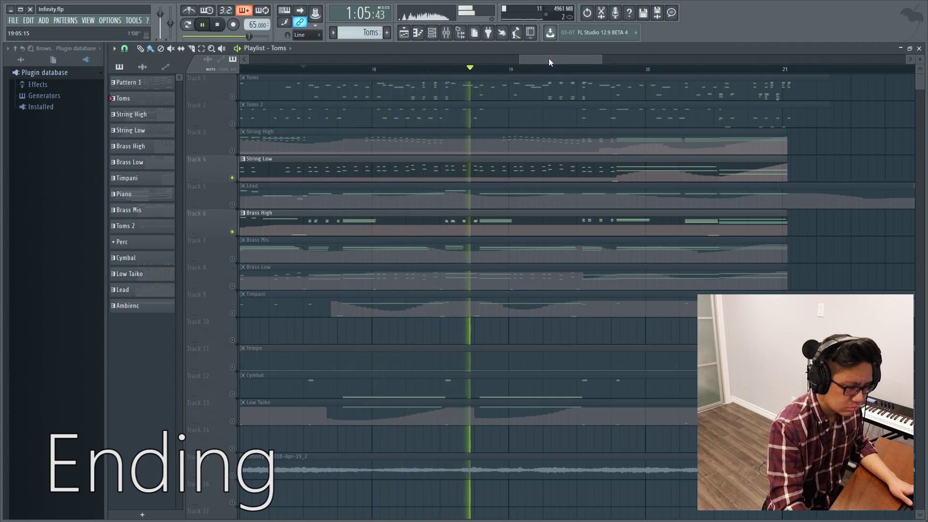
drag(548, 59, 564, 60)
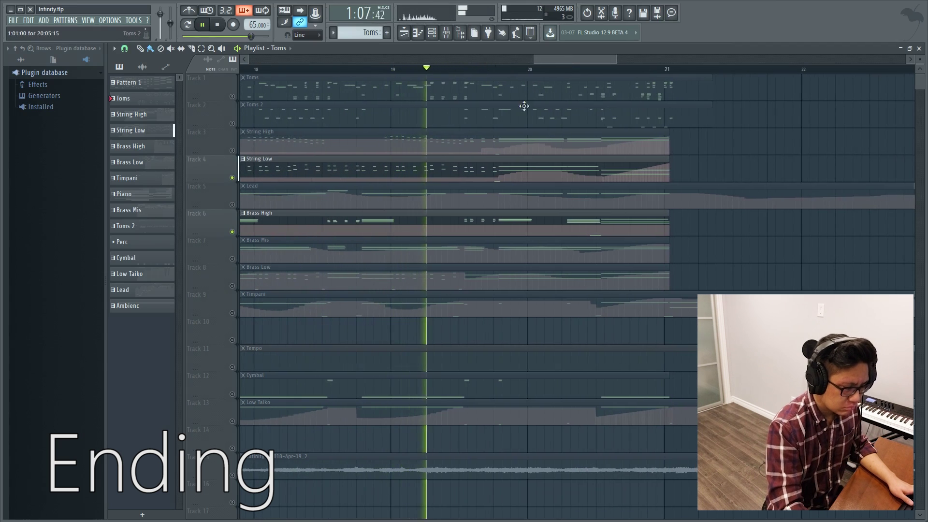
key(space)
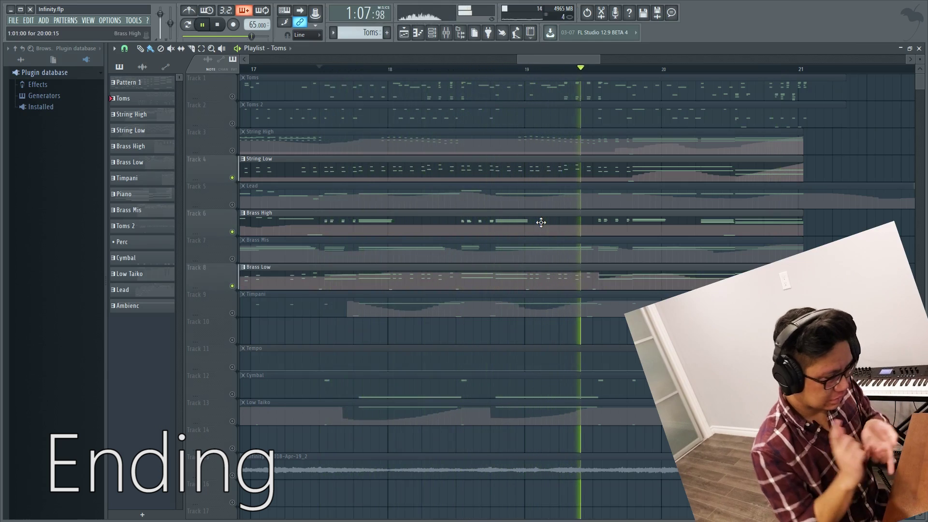
key(space)
scroll(567, 57, up, 1)
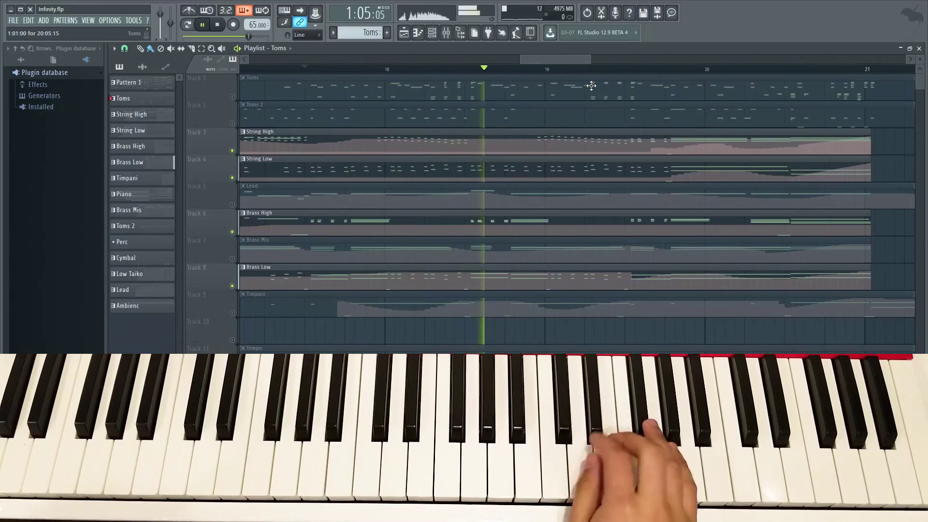
drag(536, 58, 547, 61)
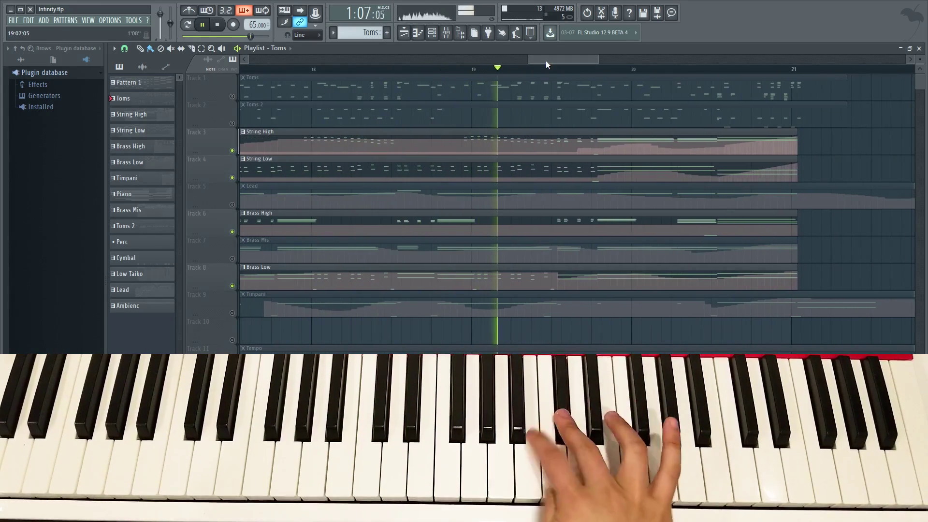